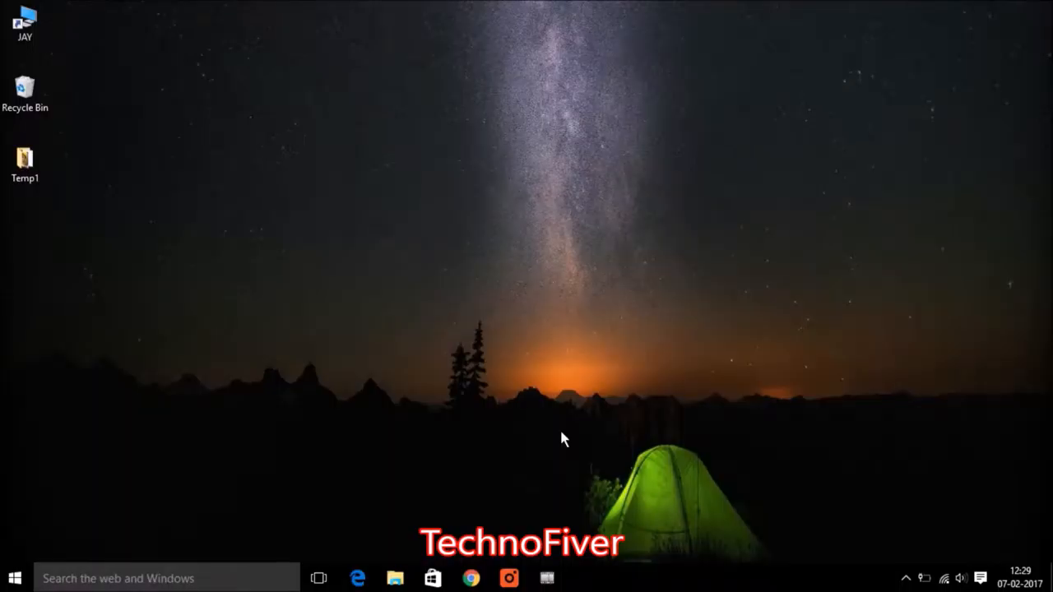
- Launch Chrome and load accounts.google.com to reach the Google sign-in page
click(471, 579)
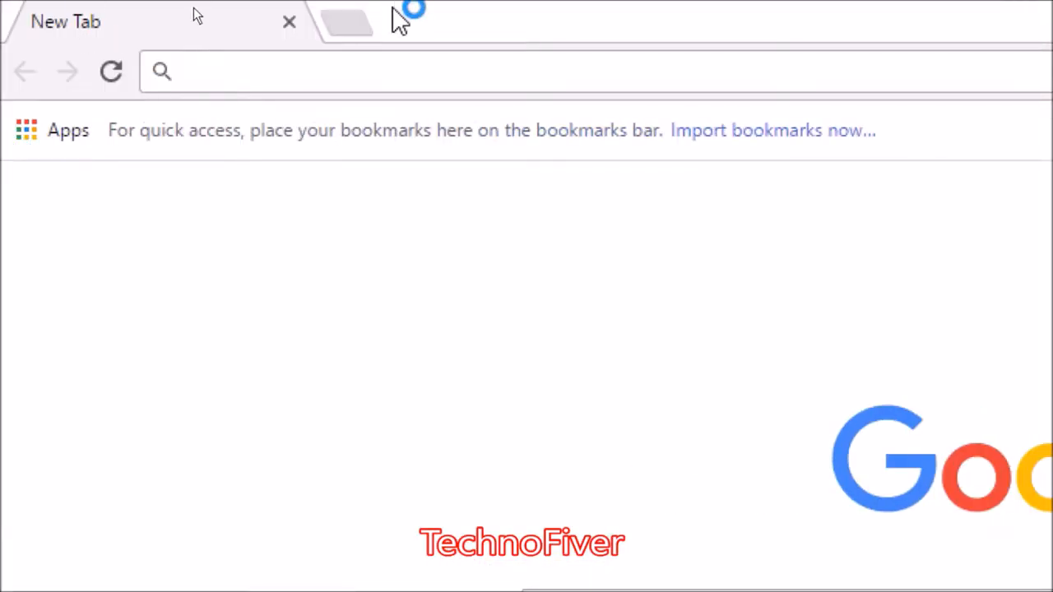
text(accoun)
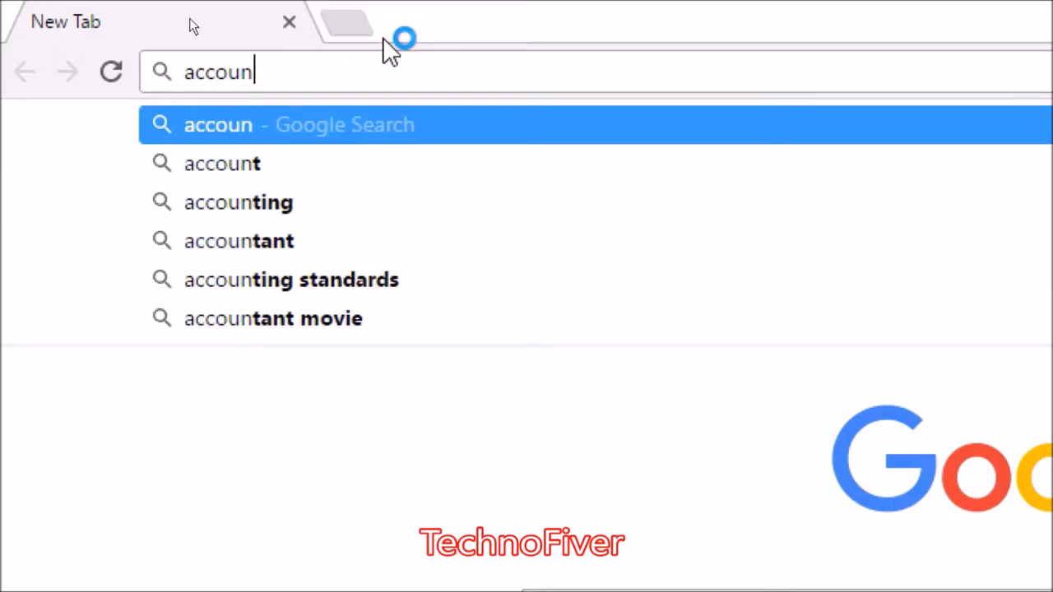
text(ts.goog)
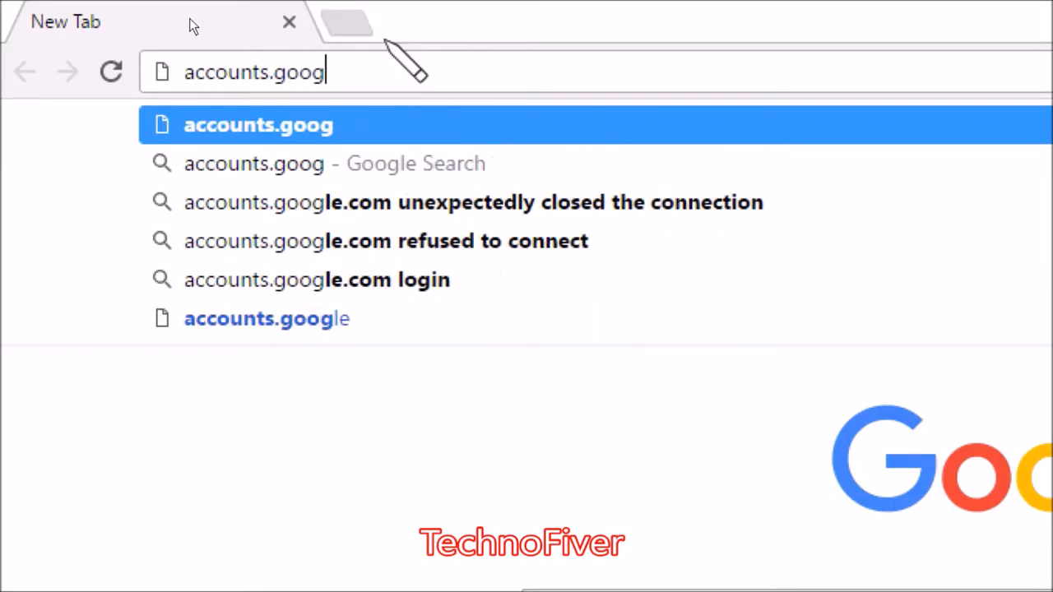
text(le.com)
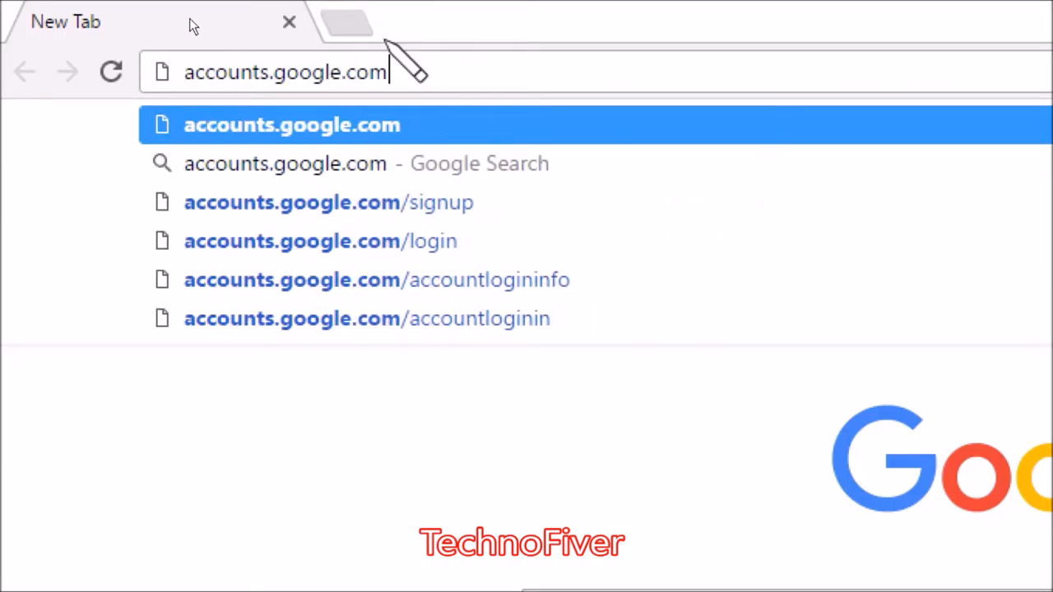
key(Return)
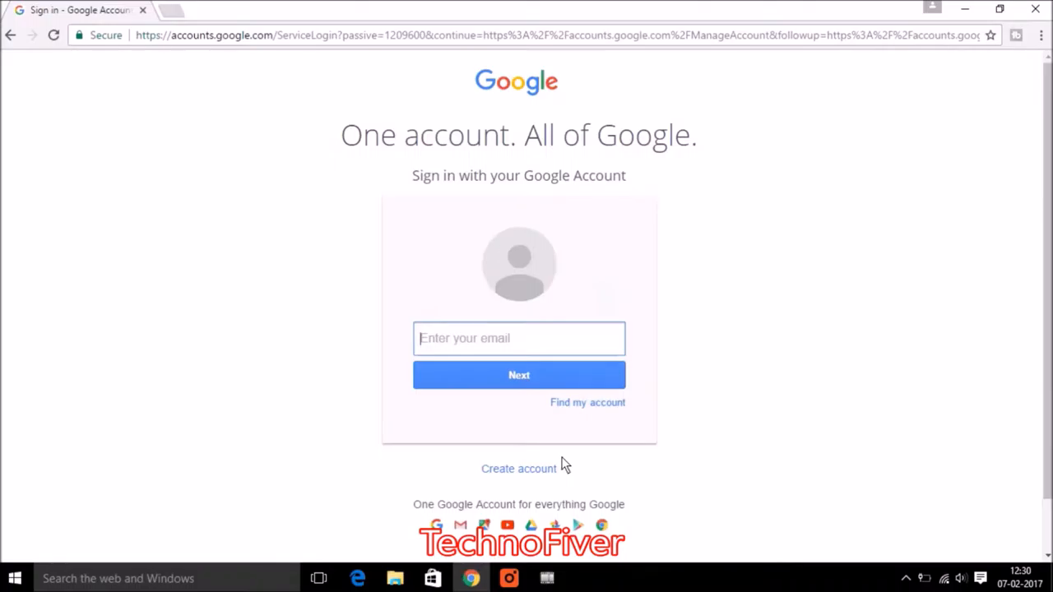
- Start a new account with first name technofiver and last name test
click(526, 468)
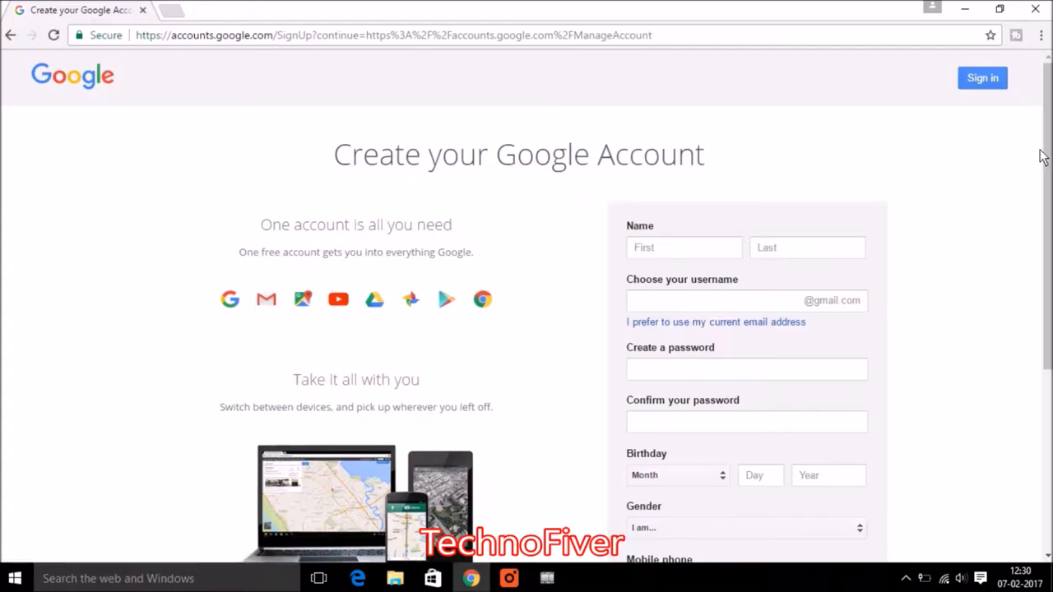
drag(1039, 156, 1038, 169)
scroll(944, 167, down, 1)
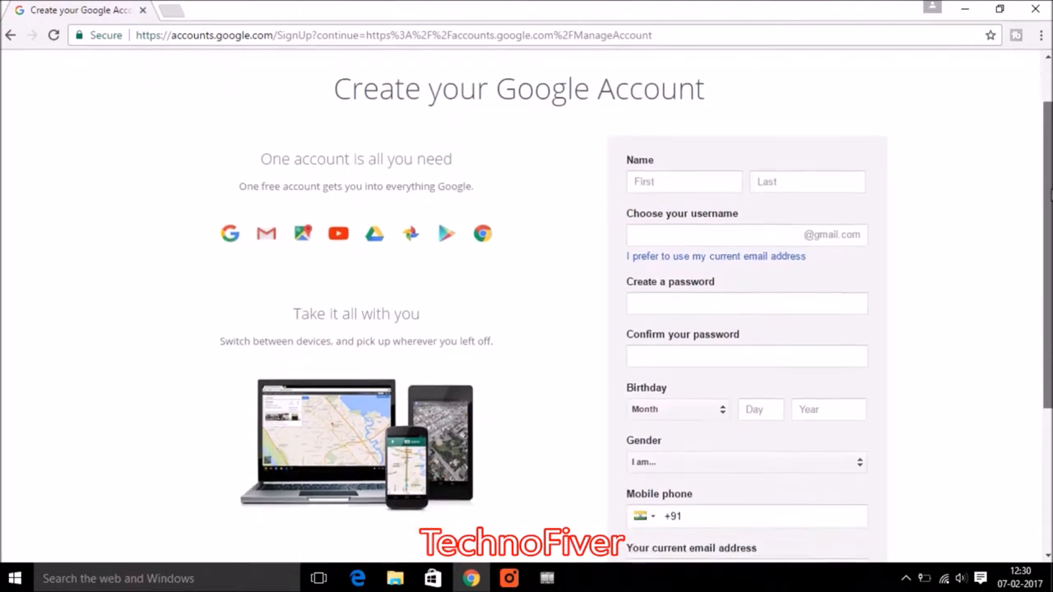
scroll(944, 167, up, 2)
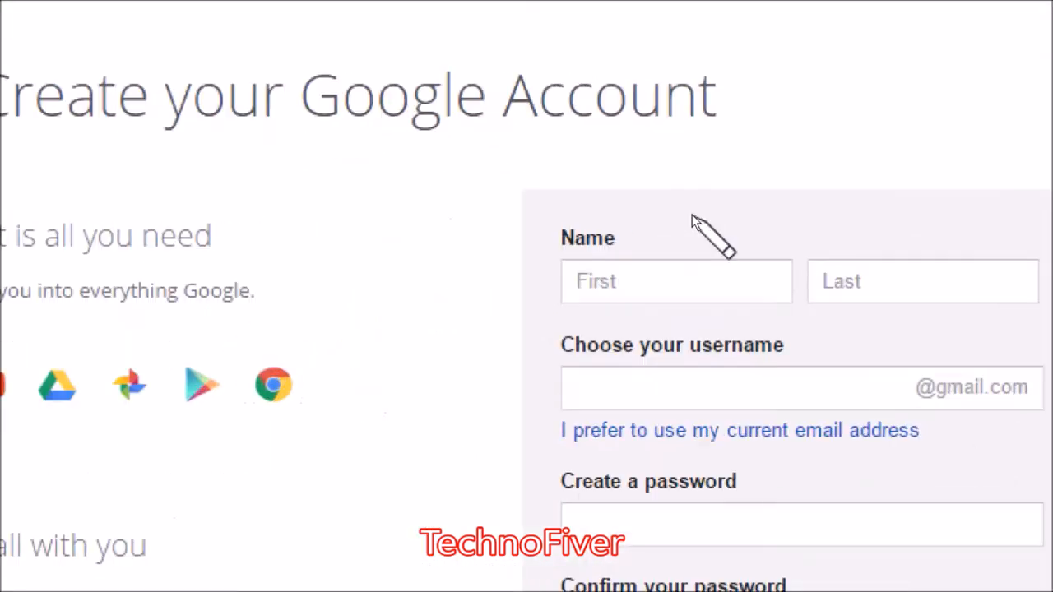
click(657, 276)
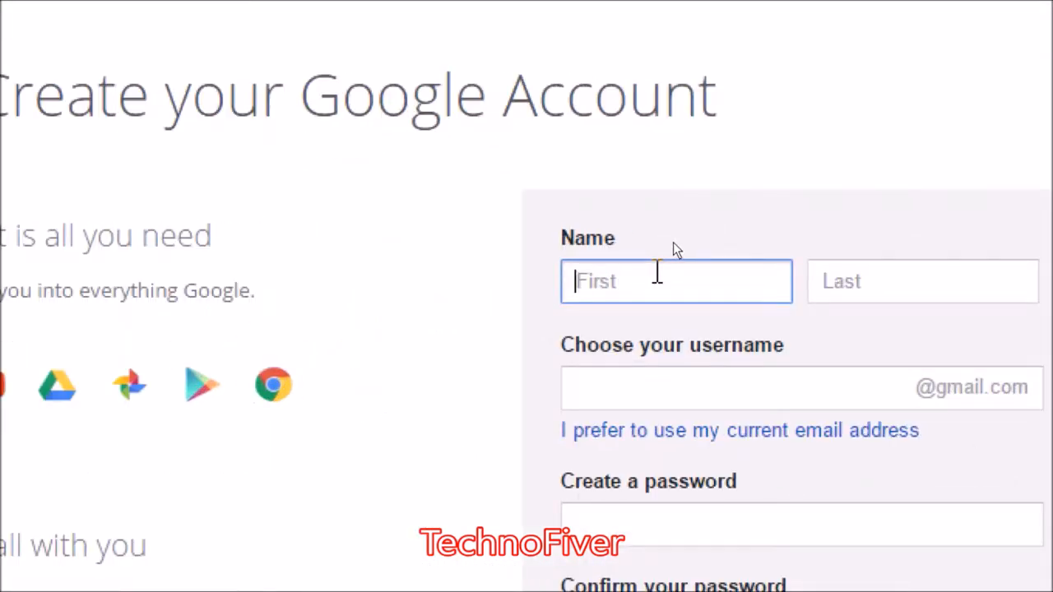
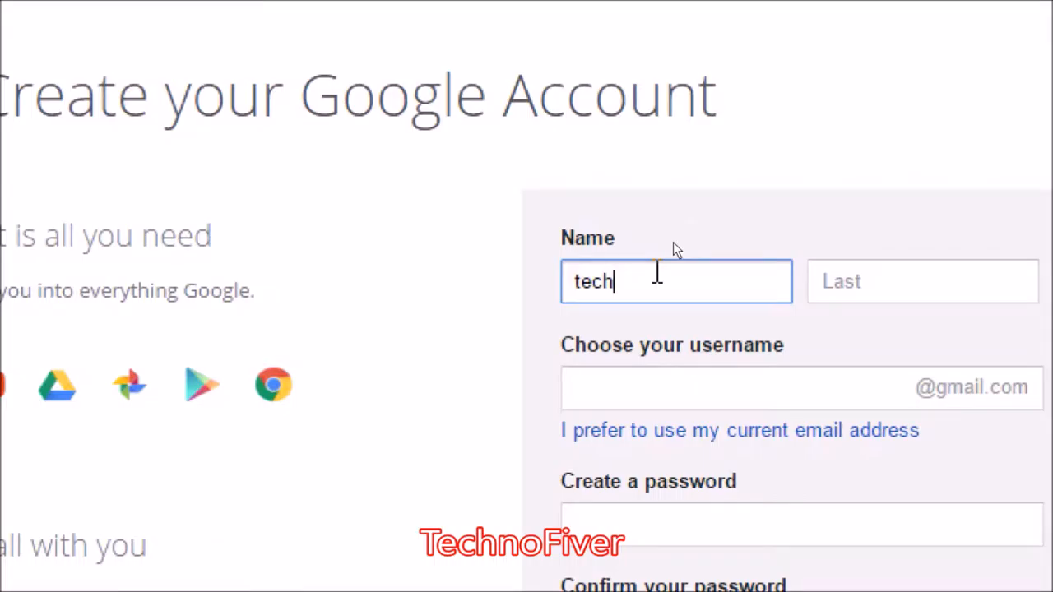
key(Tab)
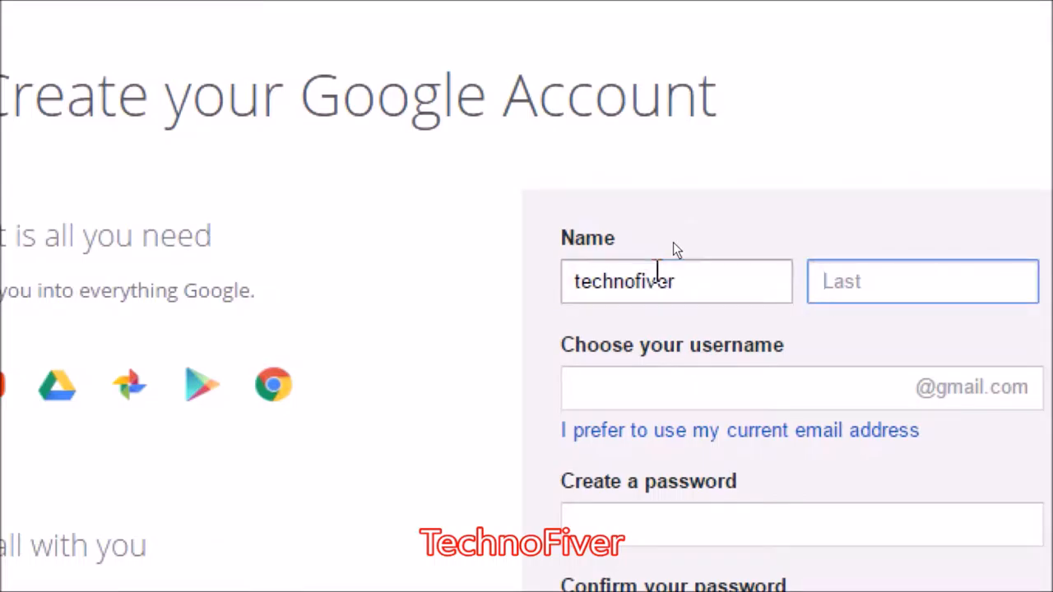
text(tes)
text(t)
key(Tab)
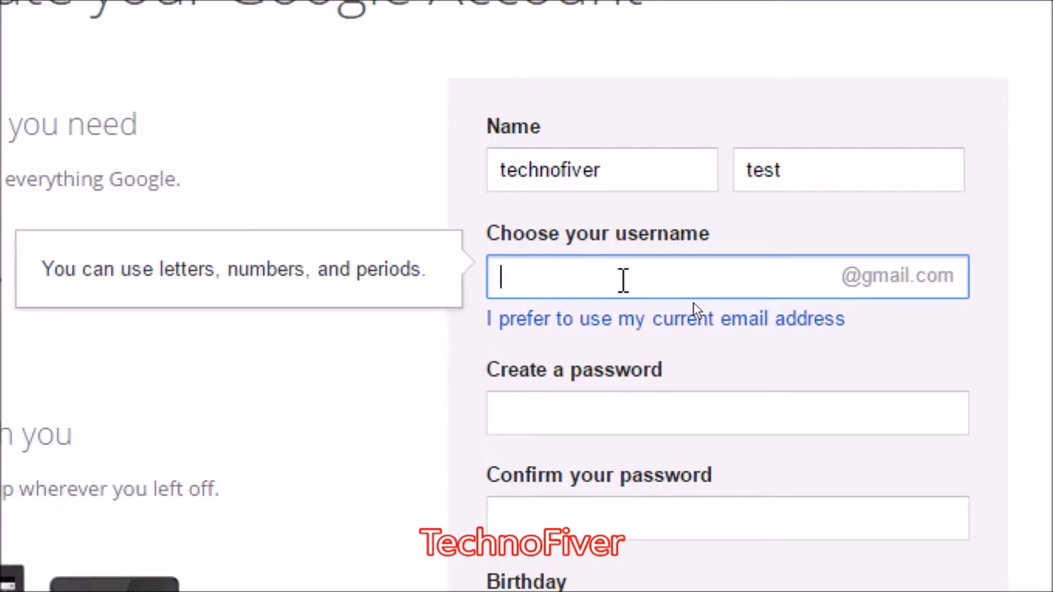
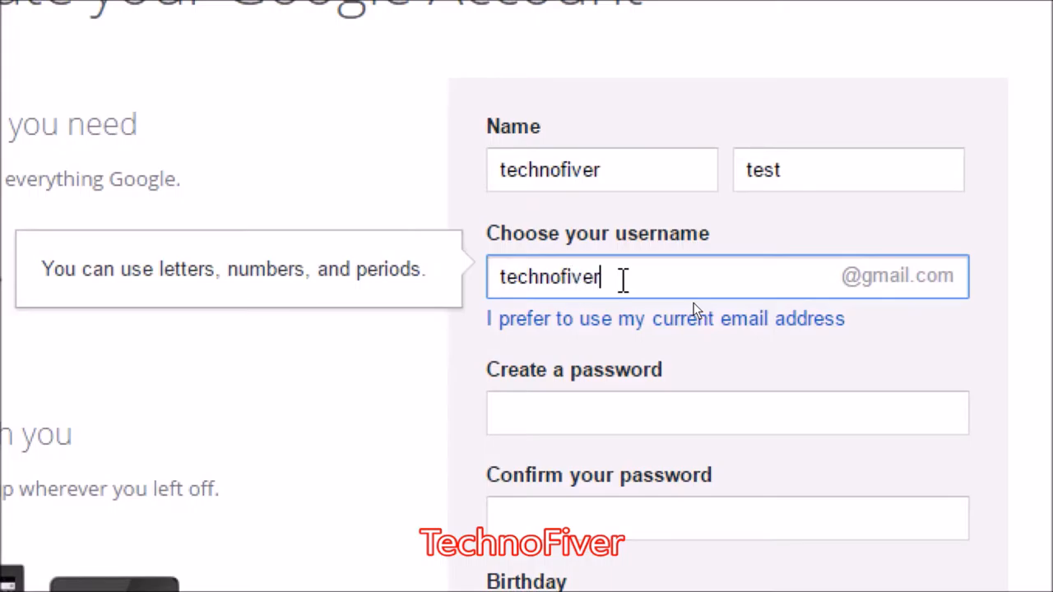
click(760, 341)
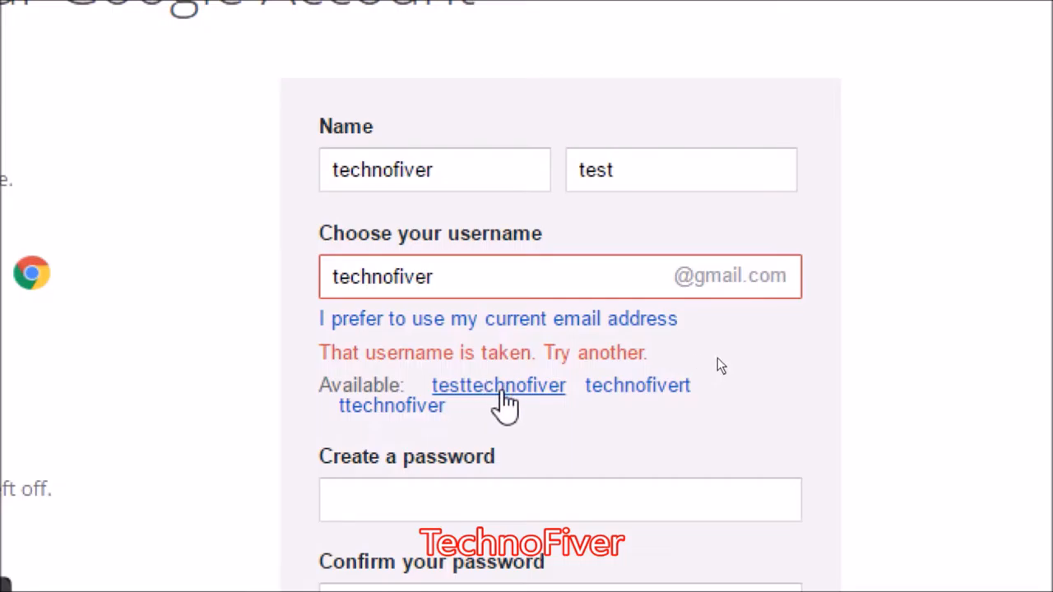
click(500, 393)
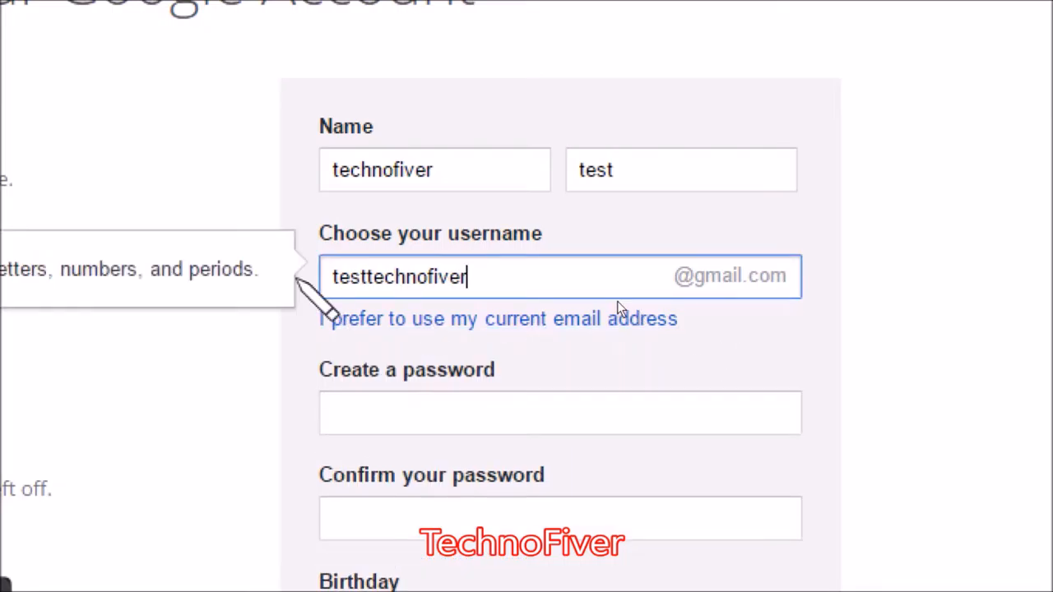
click(417, 411)
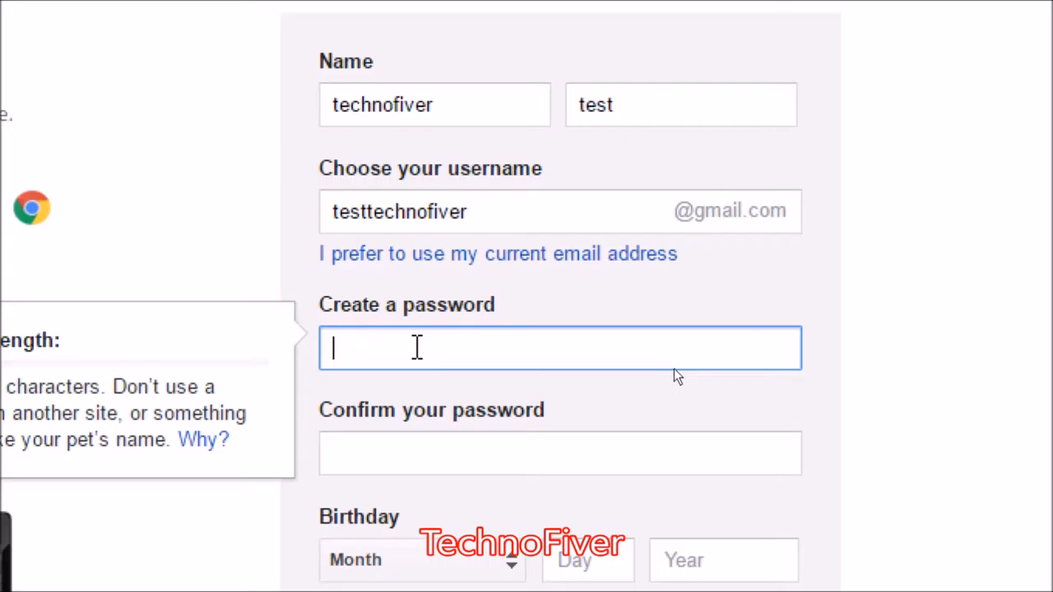
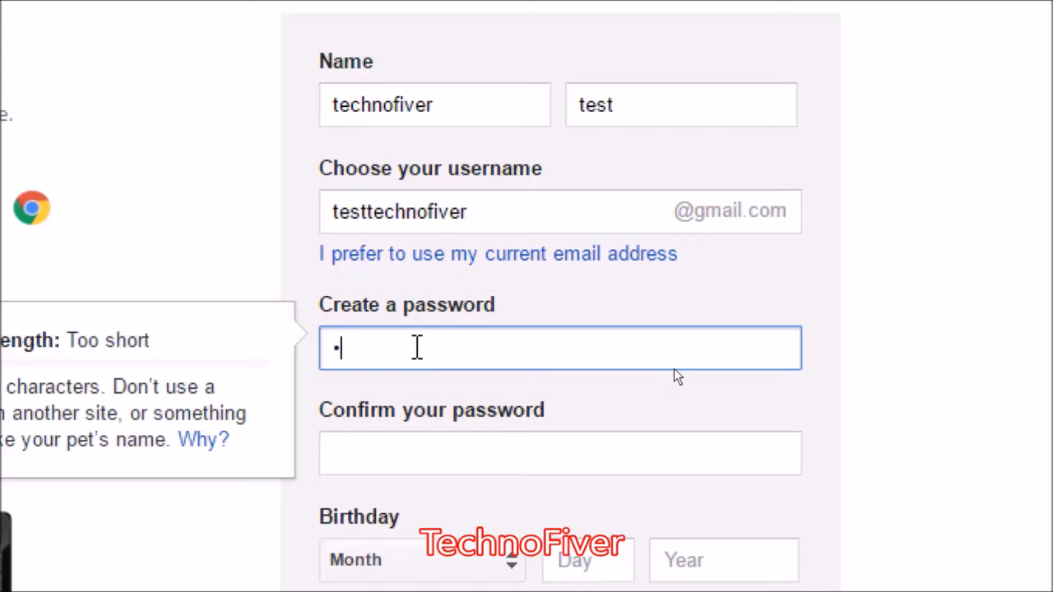
key(Tab)
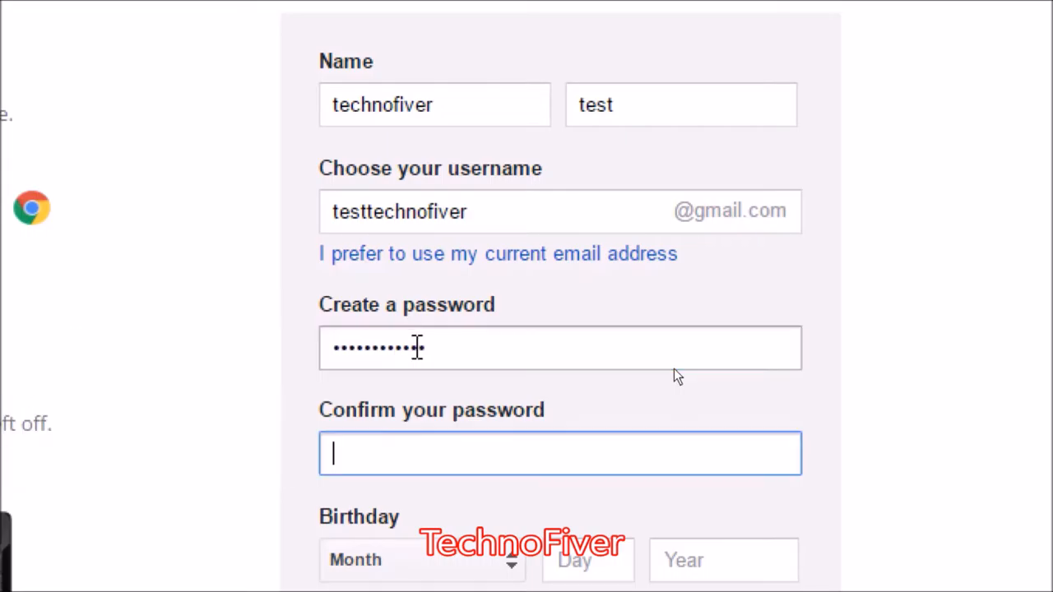
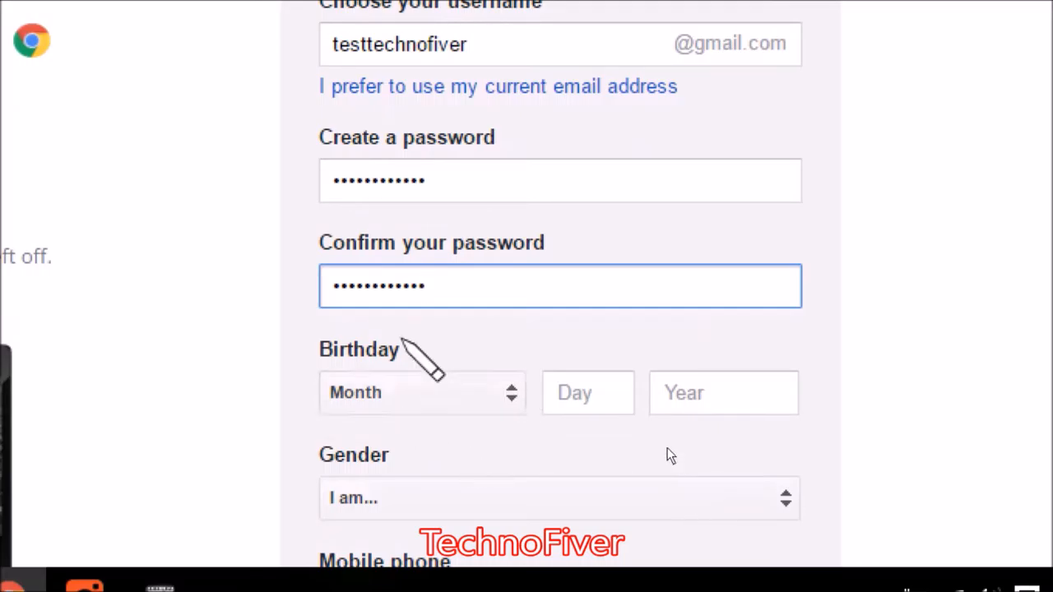
click(429, 396)
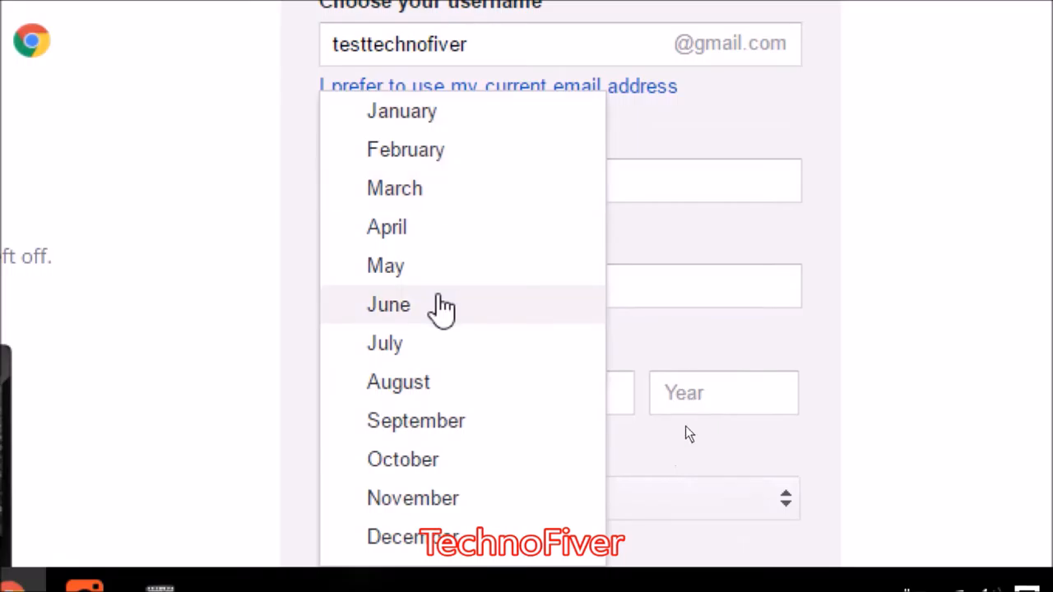
click(442, 305)
click(617, 387)
text(12)
click(699, 403)
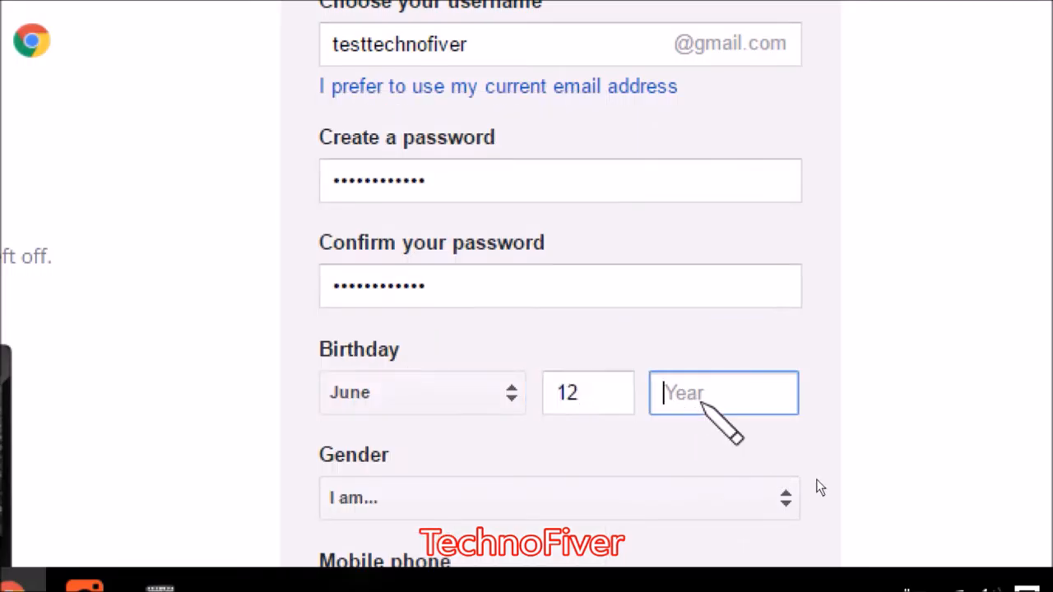
text(199)
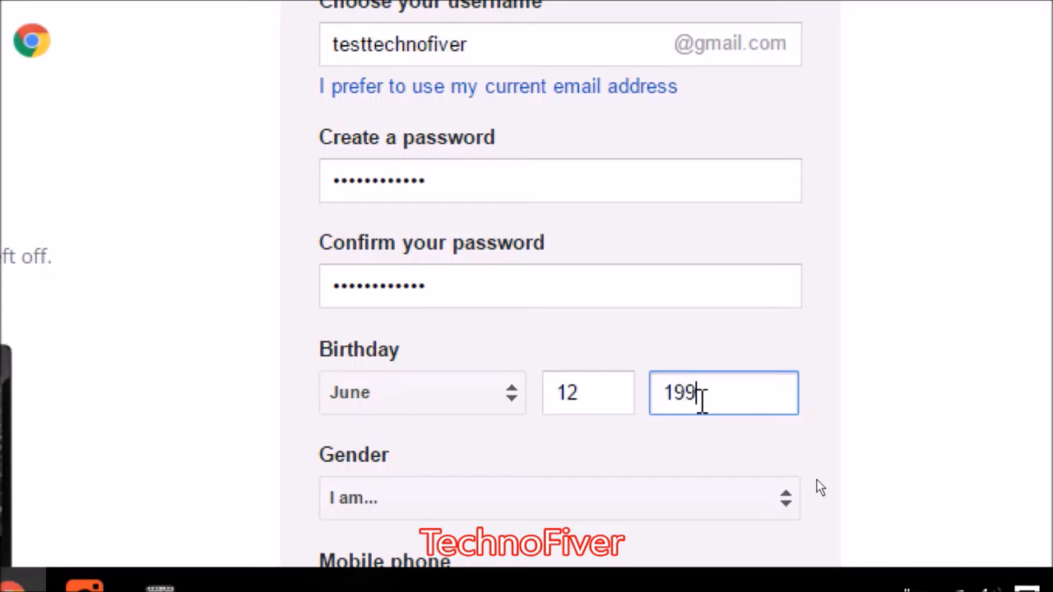
key(BackSpace)
text(89)
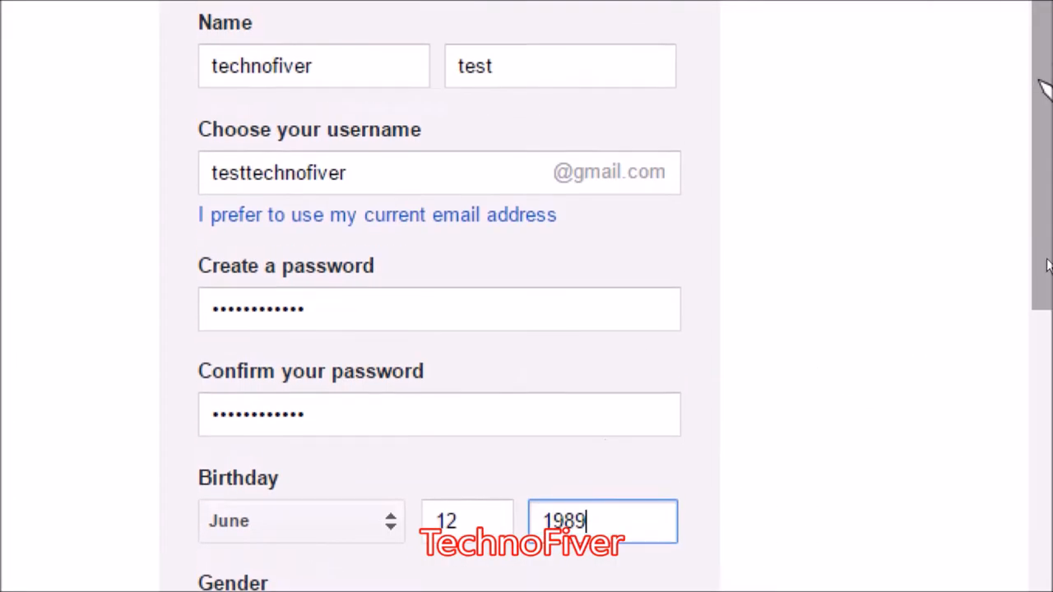
scroll(1046, 311, down, 3)
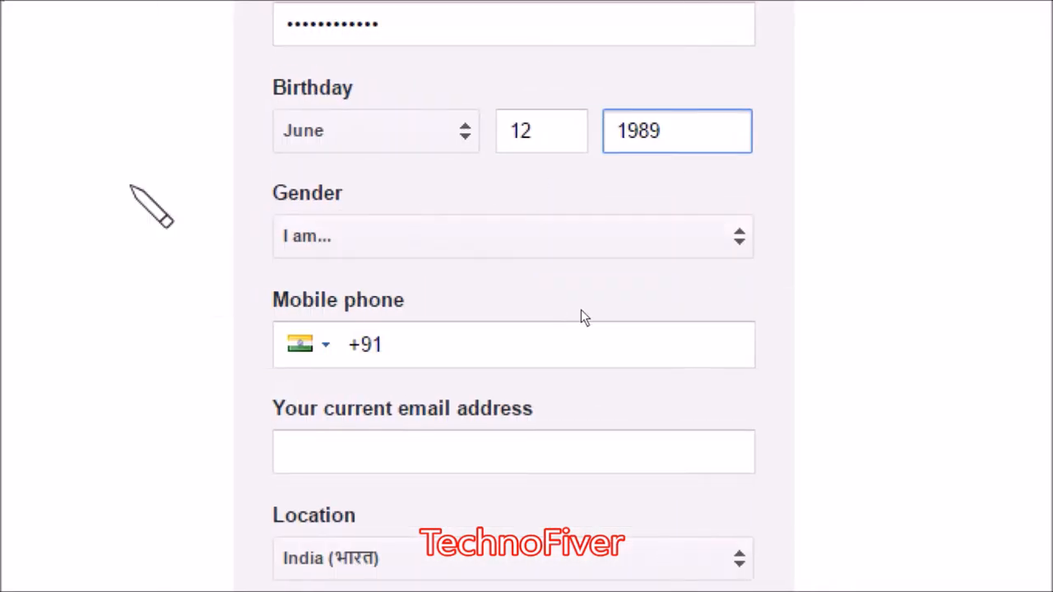
- Set gender to Male and confirm India (भारत) as the location
click(350, 236)
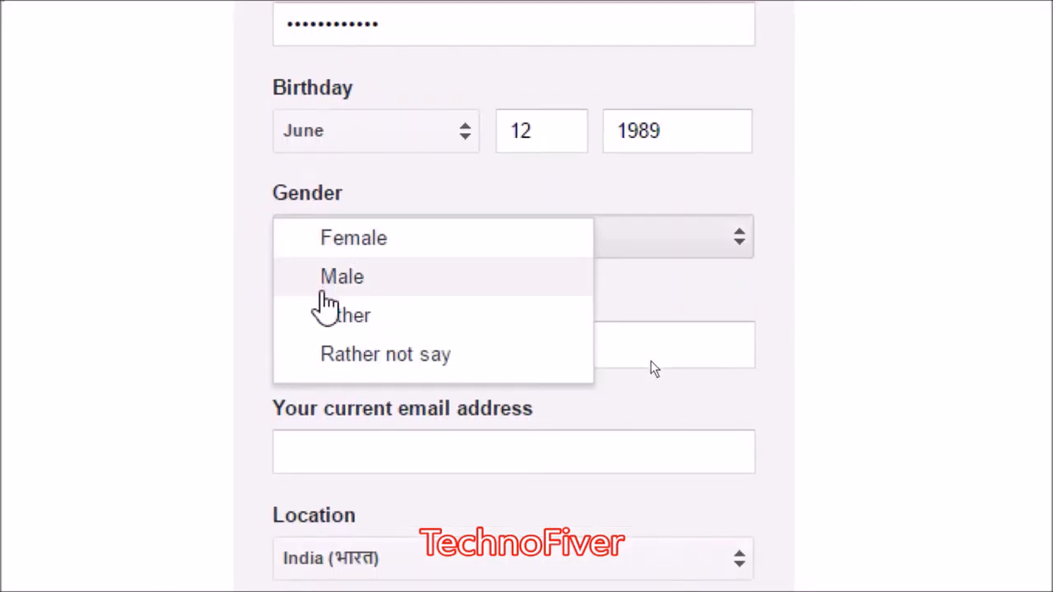
click(326, 284)
drag(514, 361, 536, 394)
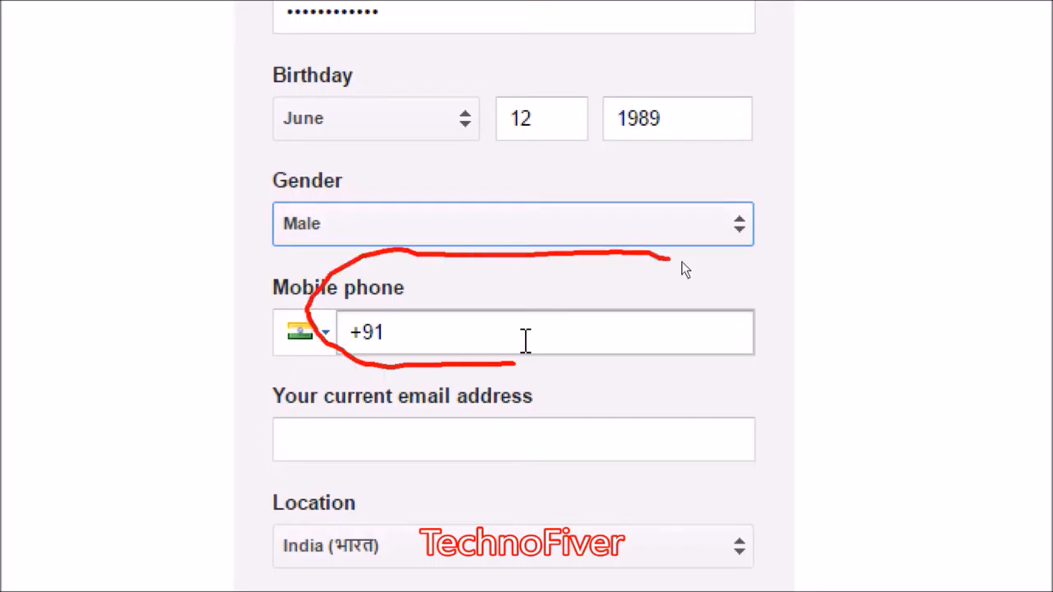
drag(305, 422, 280, 432)
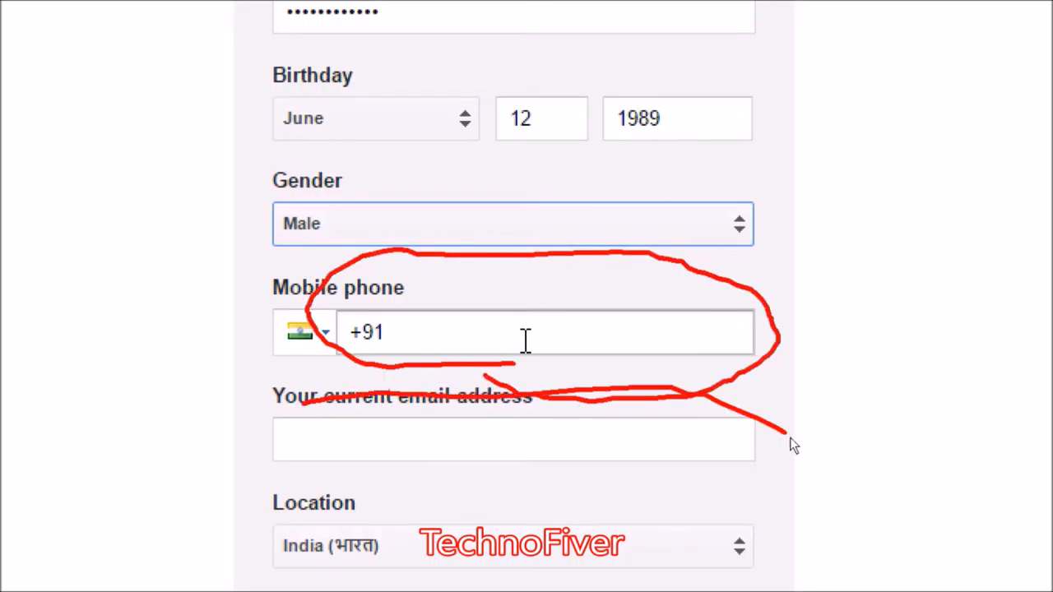
key(Escape)
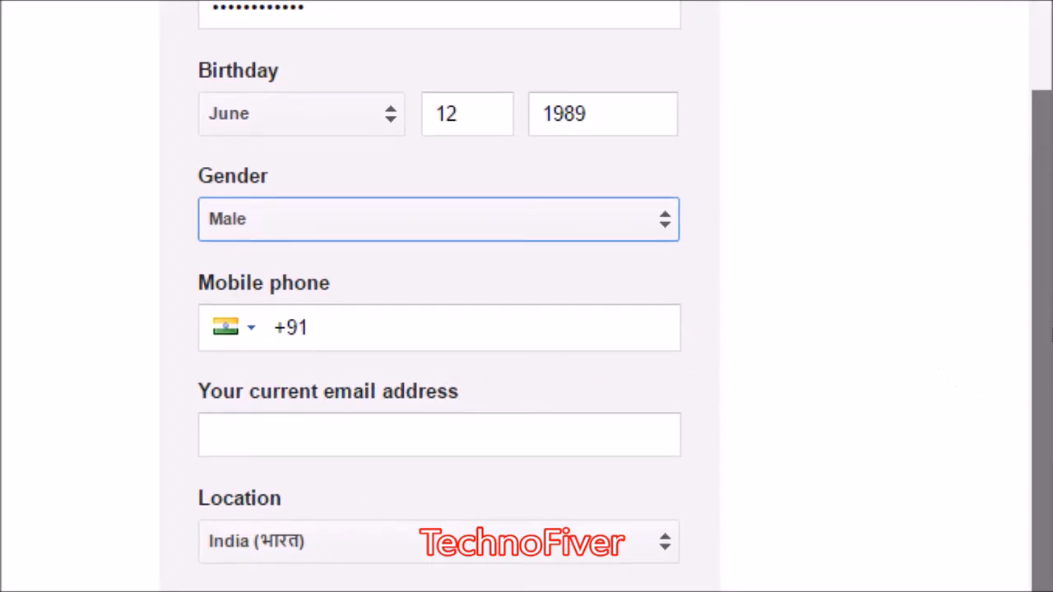
scroll(573, 411, down, 2)
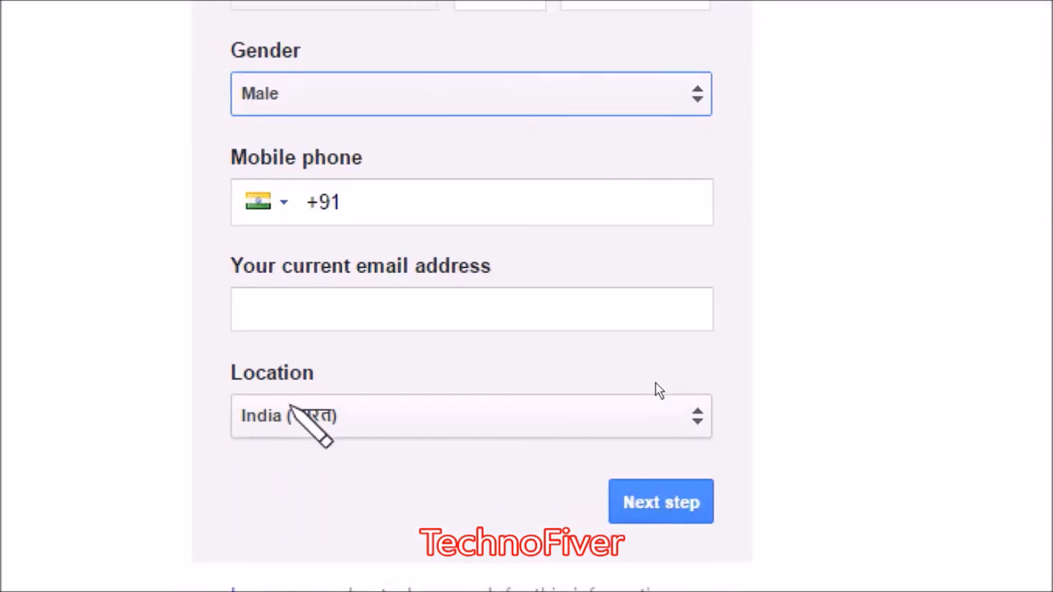
click(296, 411)
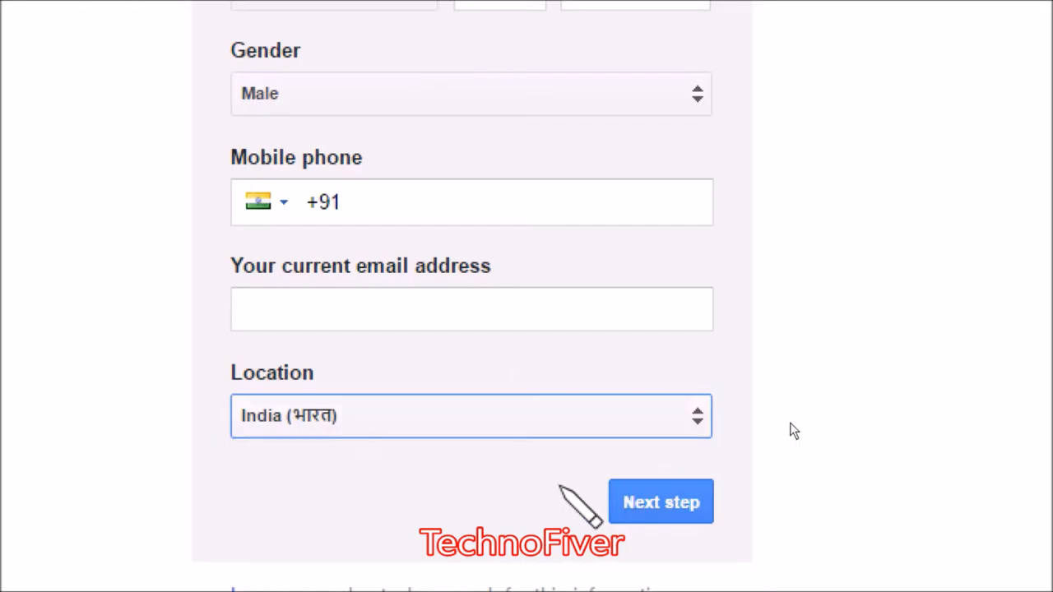
- Submit the form via Next step and agree to the Privacy and Terms
click(660, 502)
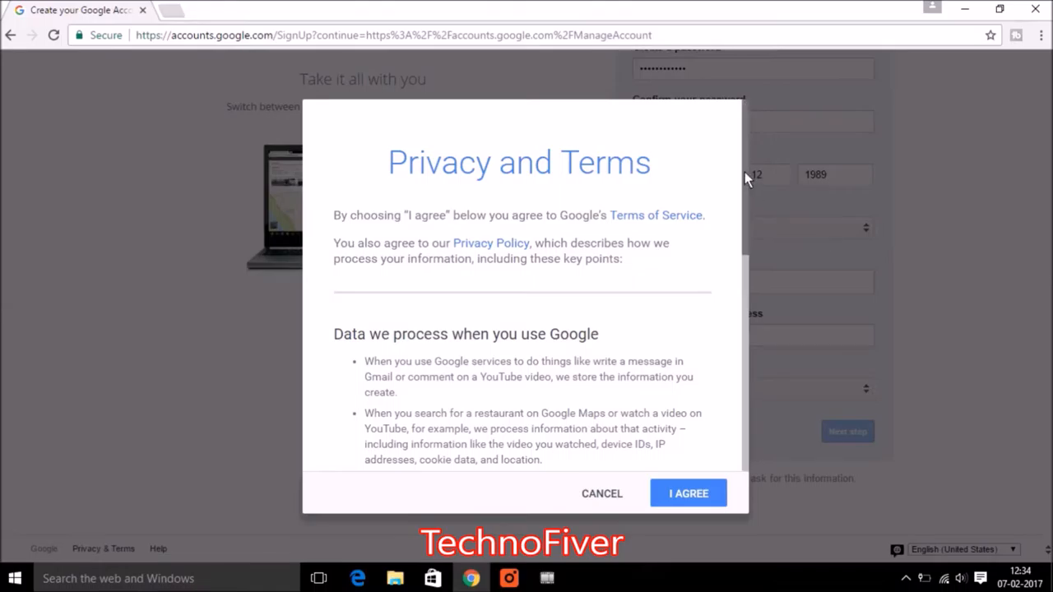
mouse_move(744, 172)
mouse_down()
mouse_move(740, 404)
mouse_move(738, 211)
mouse_move(744, 394)
mouse_up()
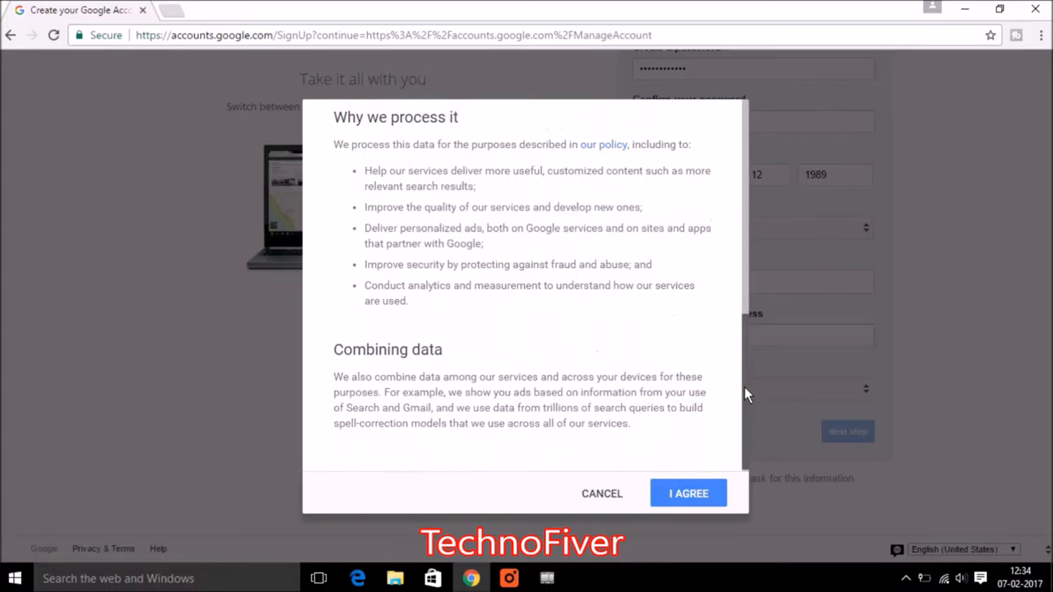
click(682, 491)
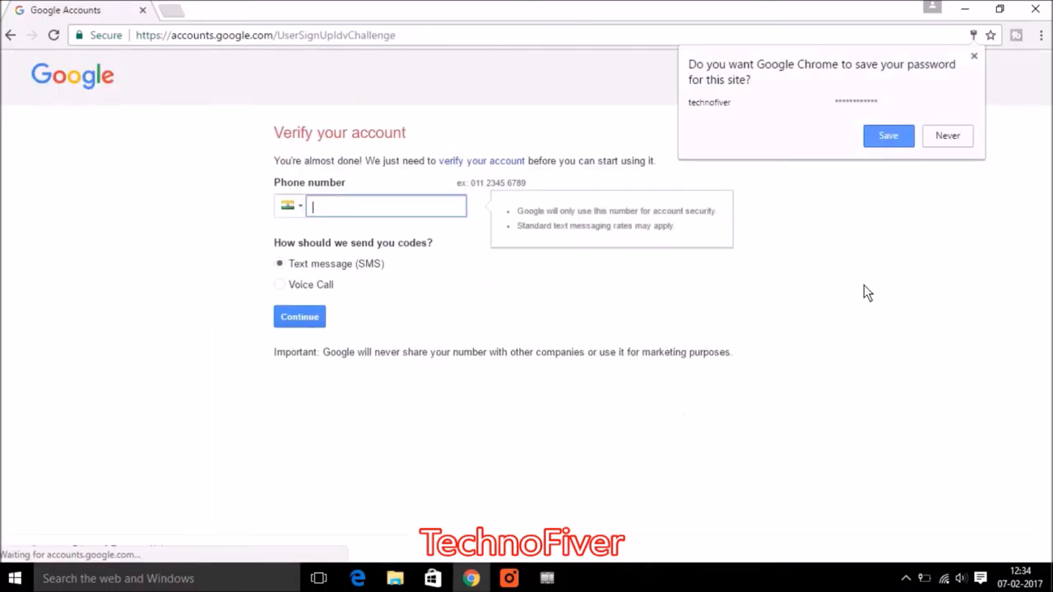
- Decline Chrome's save-password offer and enter the mobile number with India as country code
click(863, 292)
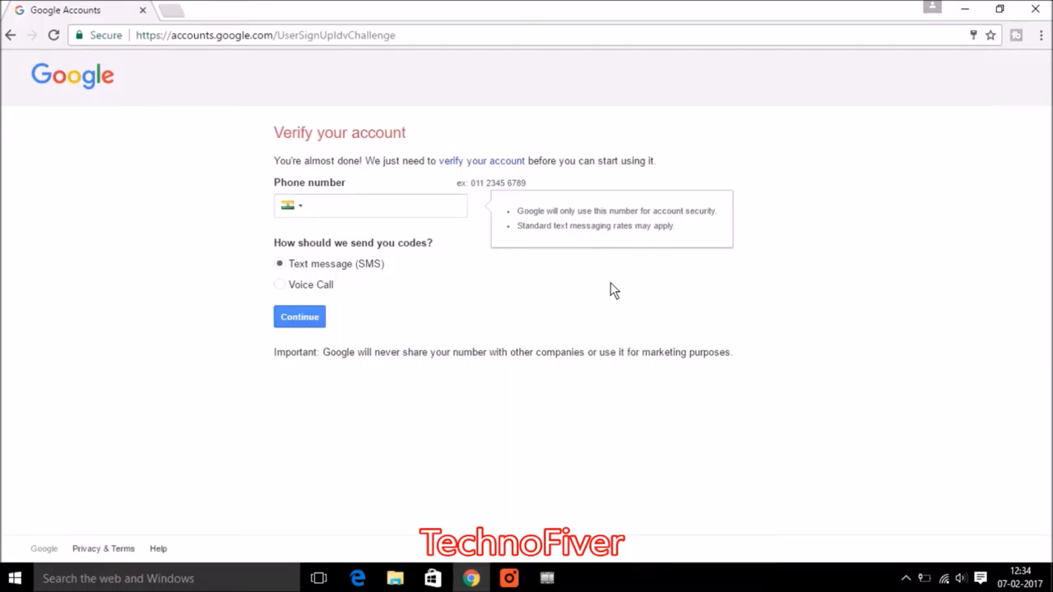
click(419, 210)
click(299, 212)
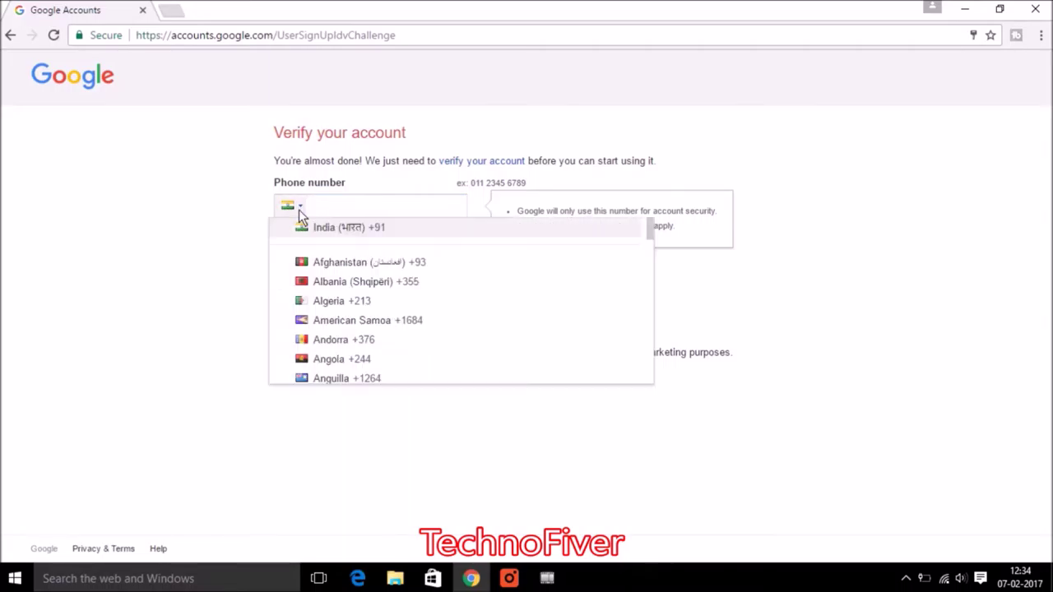
click(336, 230)
click(356, 212)
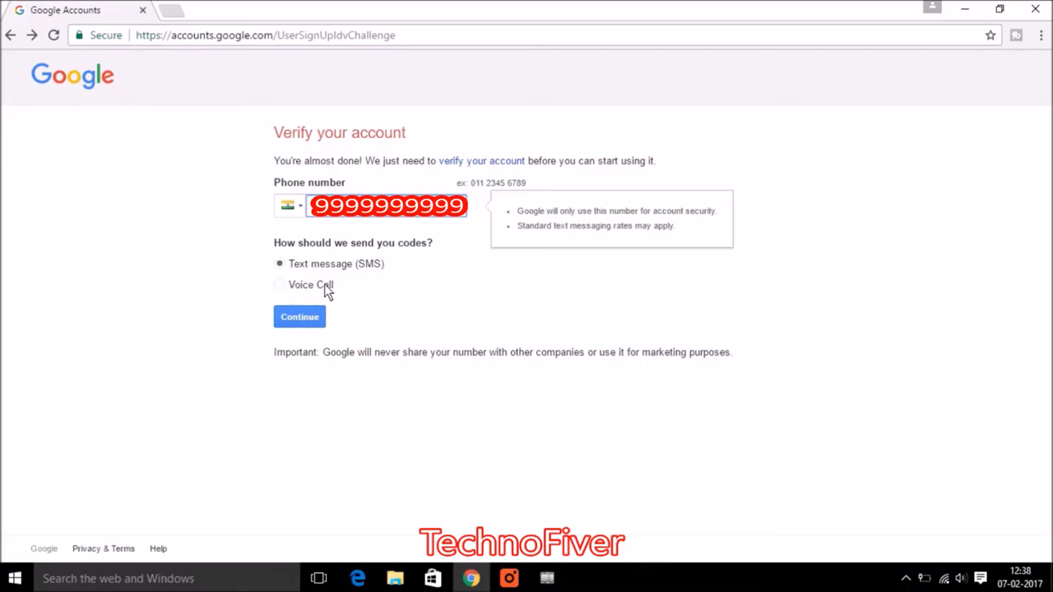
- Keep Text message (SMS) delivery and continue to have the code sent
click(279, 262)
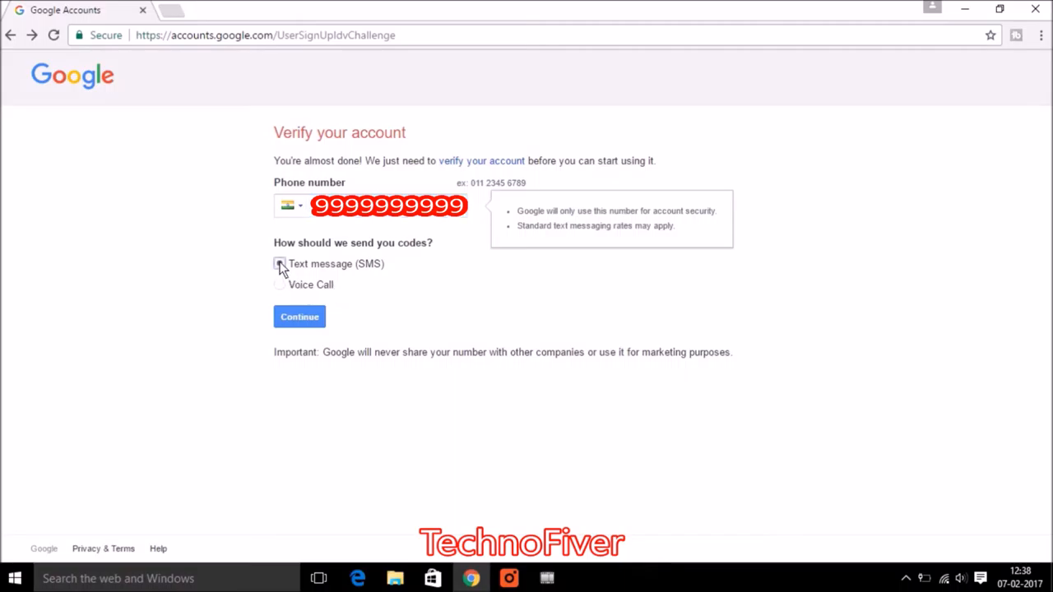
click(296, 320)
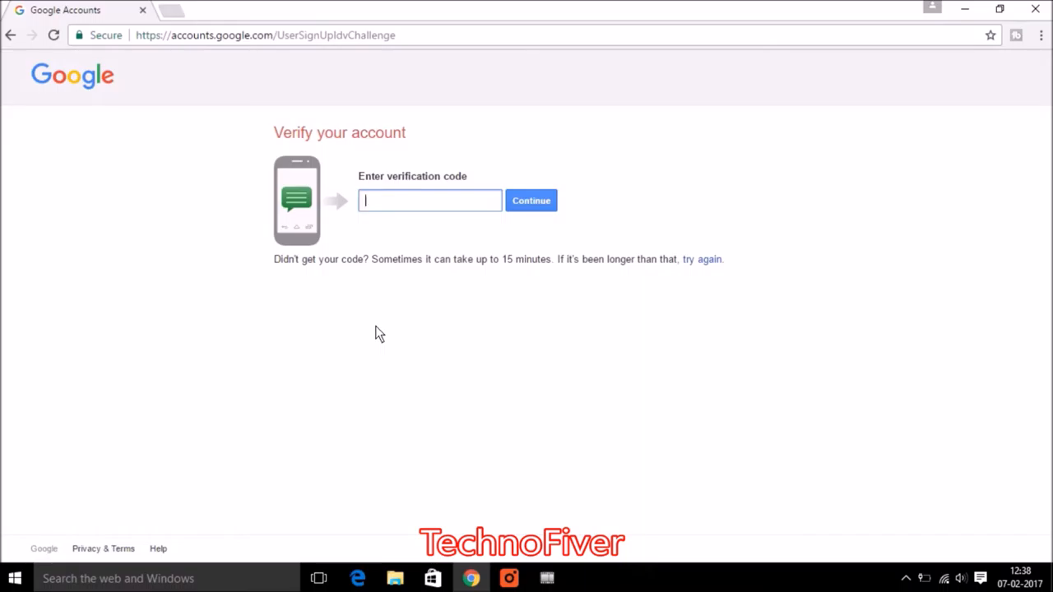
click(527, 201)
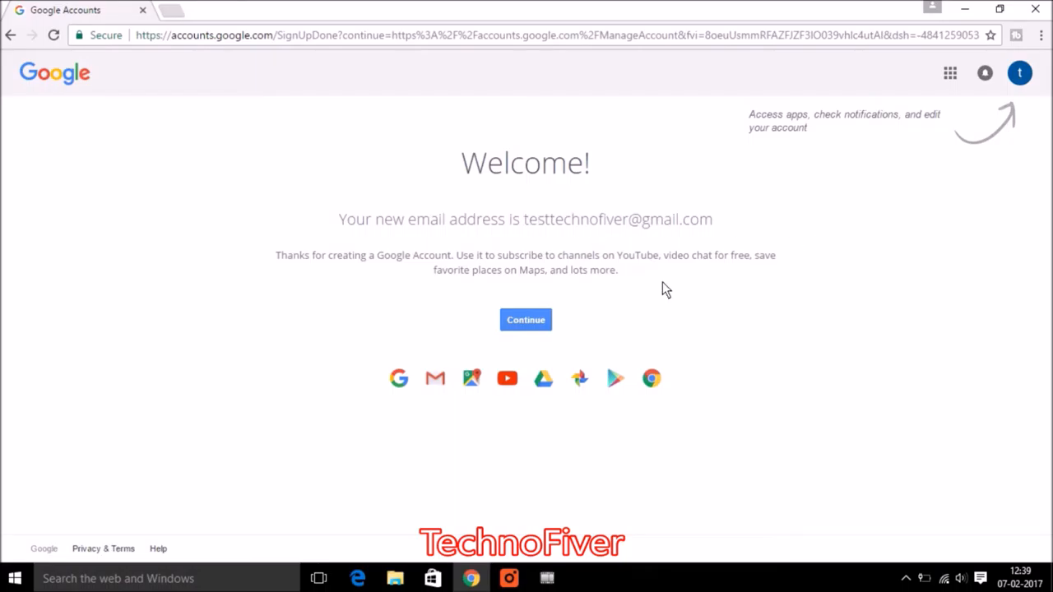
- Continue from the Welcome page to the My Account overview greeting technofiver test
click(529, 323)
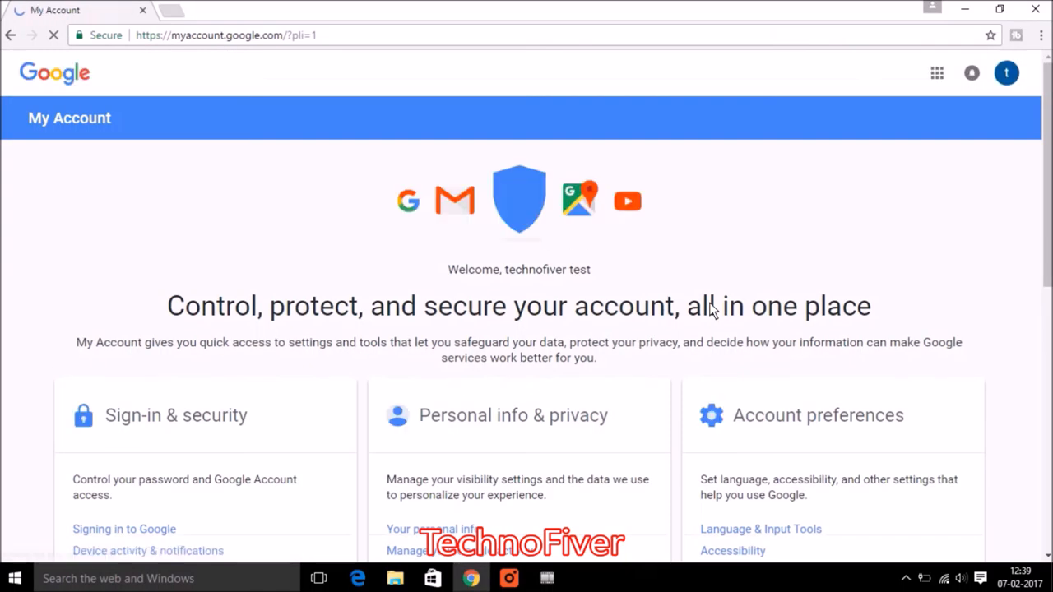
scroll(527, 309, down, 2)
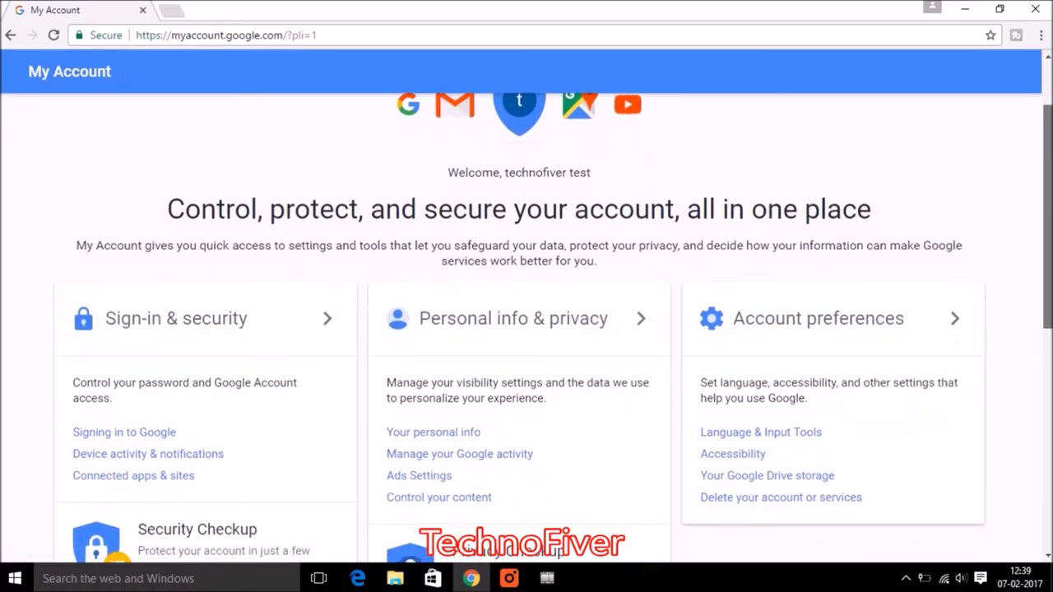
mouse_move(1046, 152)
mouse_down()
mouse_move(1047, 349)
mouse_move(1048, 189)
mouse_up()
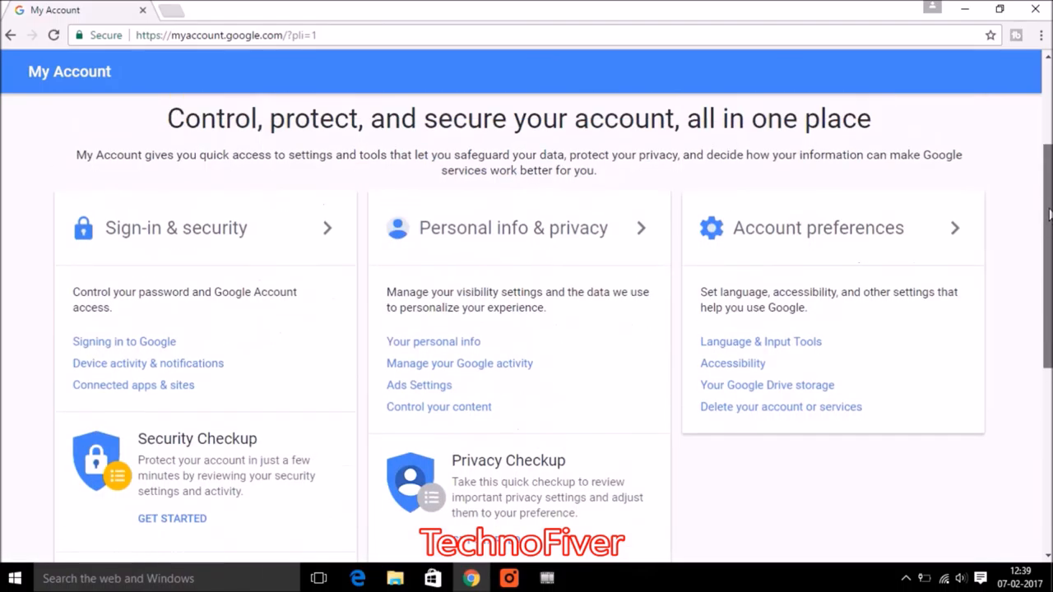